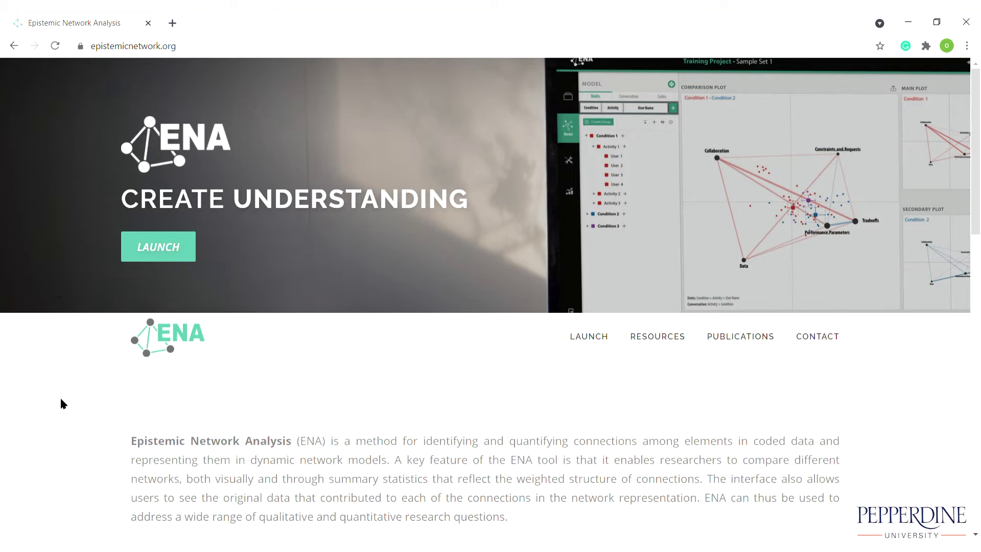
# Launch the web tool, open the Friends project and create a folder named Friends in it
pyautogui.click(164, 247)
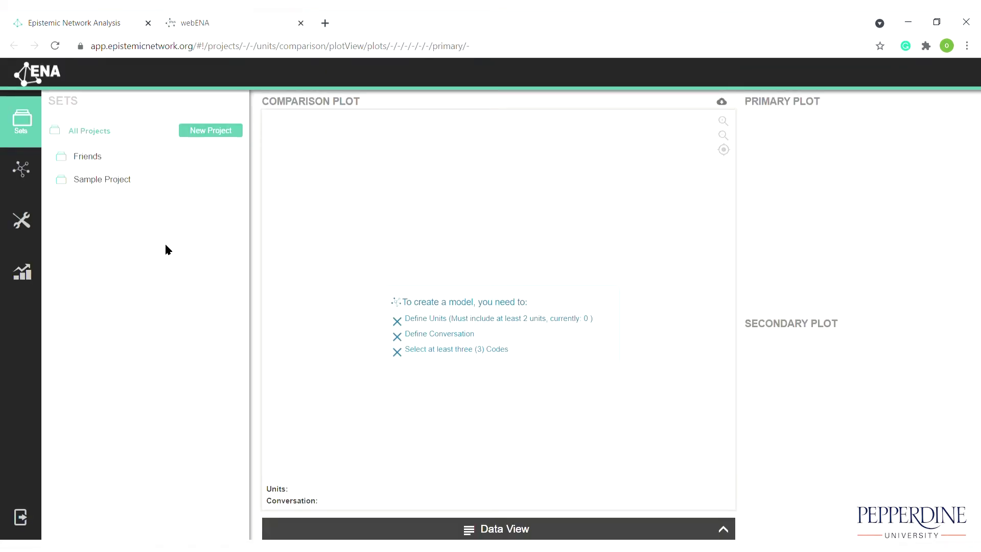
pyautogui.click(179, 163)
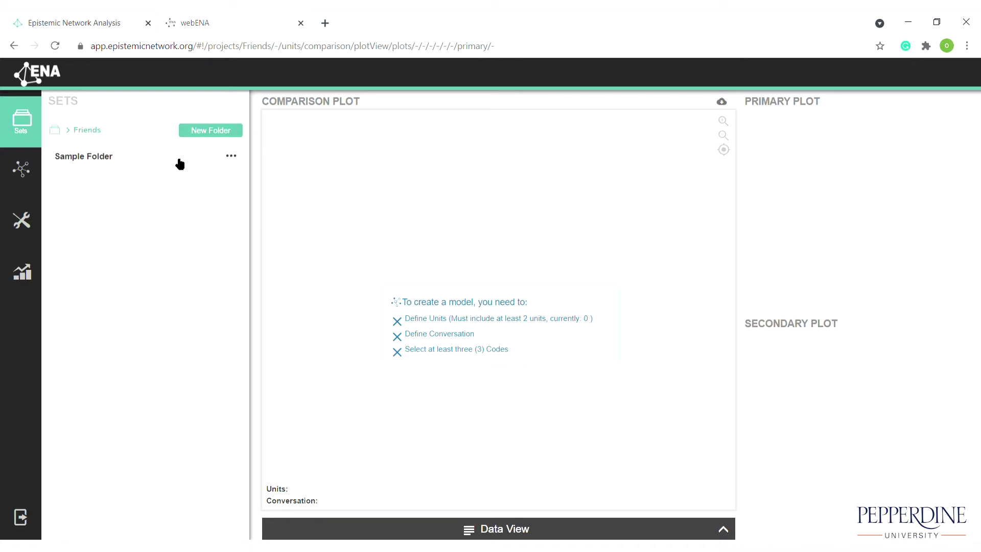
pyautogui.click(206, 132)
pyautogui.write('Friends')
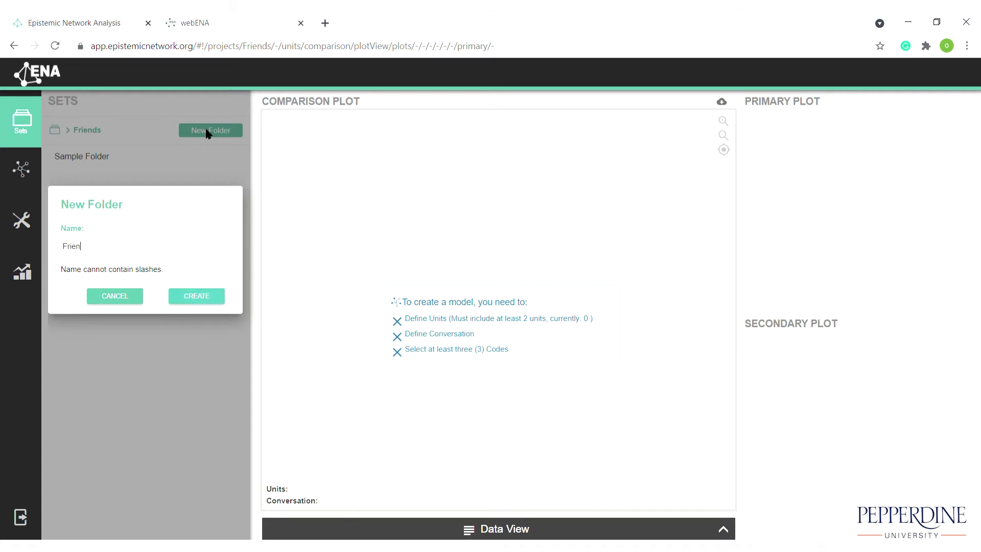
pyautogui.click(214, 299)
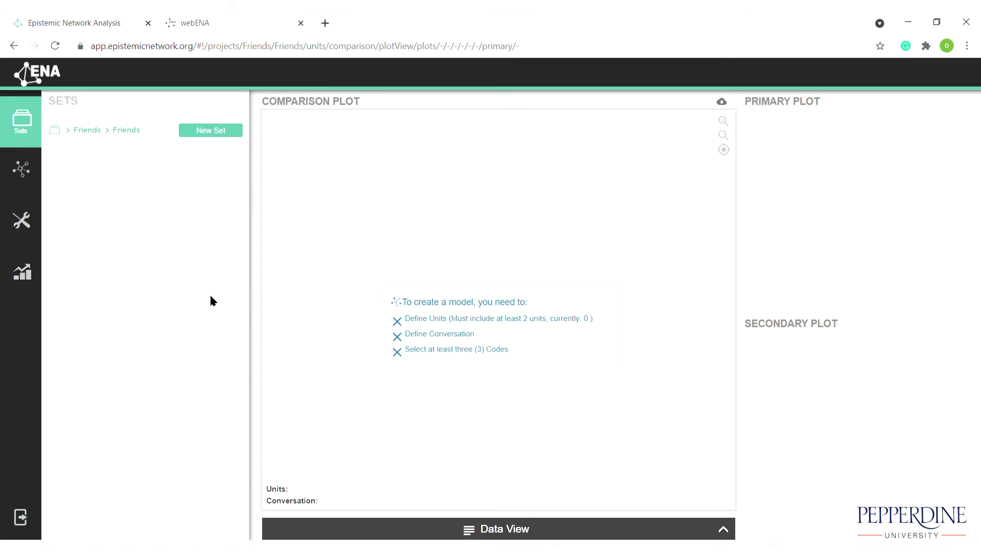
# Create a new set from RawData-Friends Reunion Comments ENA (3).csv, using the tutorial as the model source
pyautogui.click(210, 131)
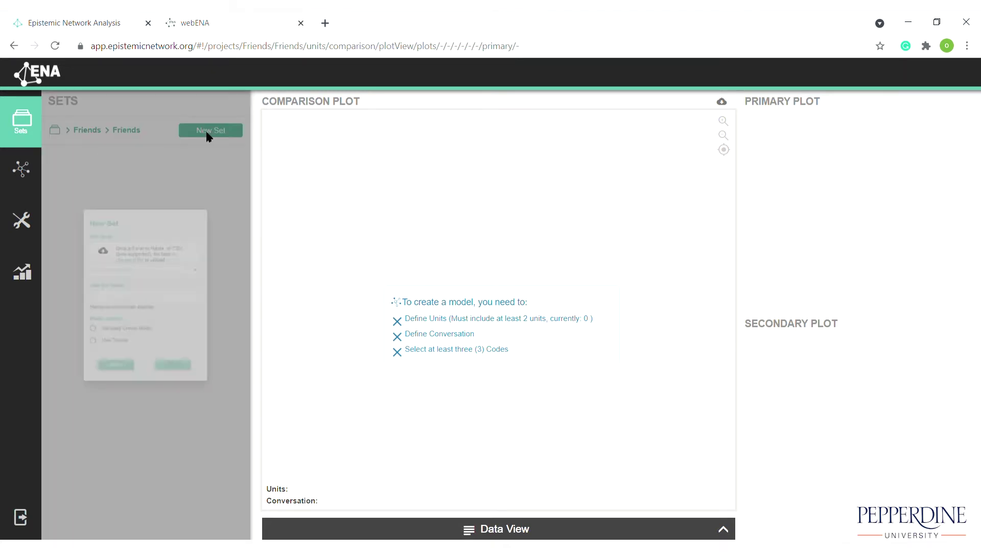
pyautogui.click(164, 258)
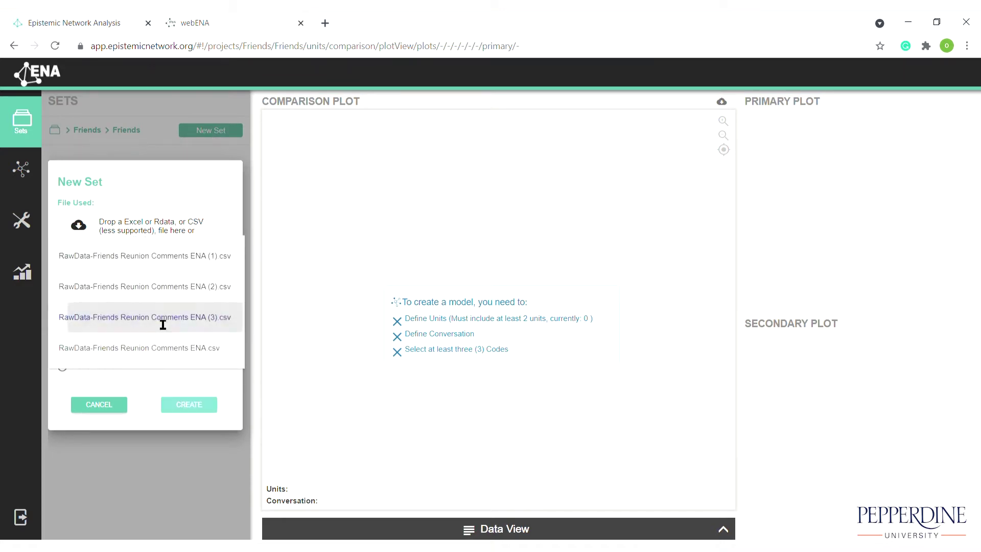
pyautogui.click(162, 323)
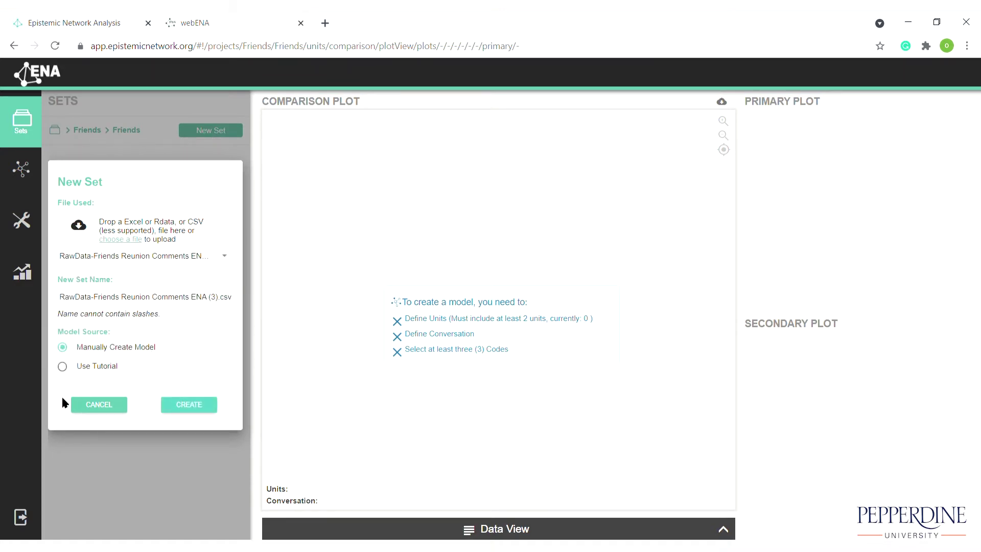
pyautogui.click(63, 367)
pyautogui.click(203, 405)
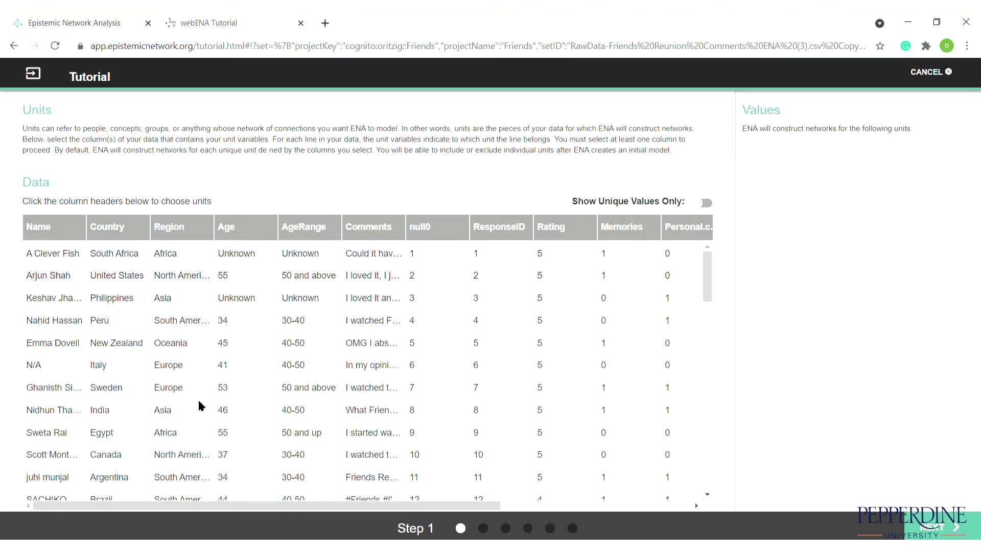
# Define both the units and the conversations by ResponseID, and model connections over the whole conversation
pyautogui.click(510, 234)
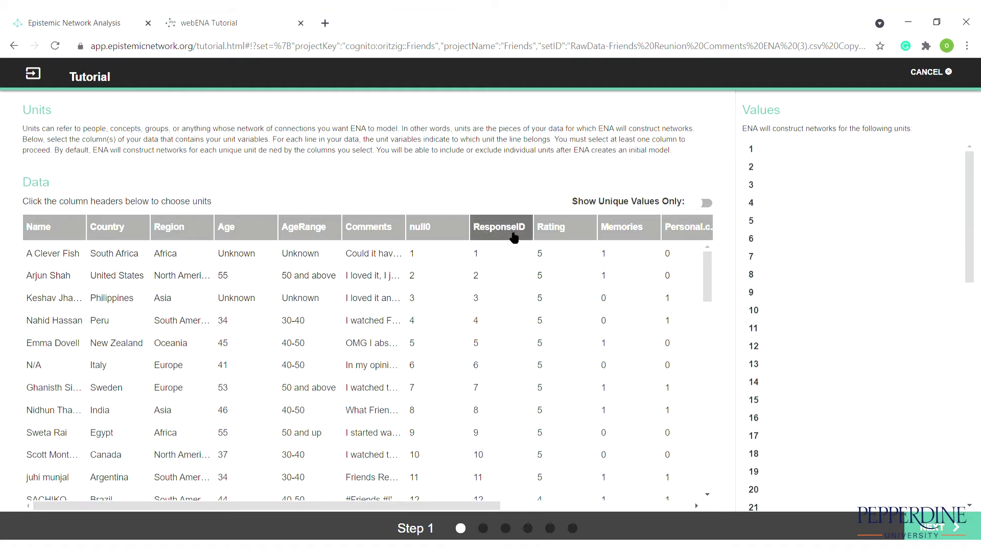
pyautogui.click(933, 528)
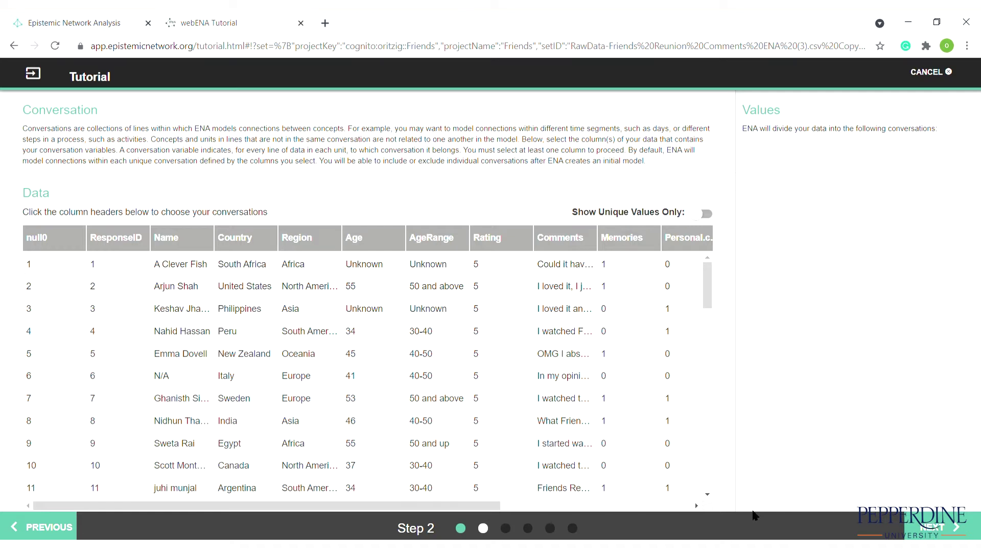
pyautogui.click(126, 249)
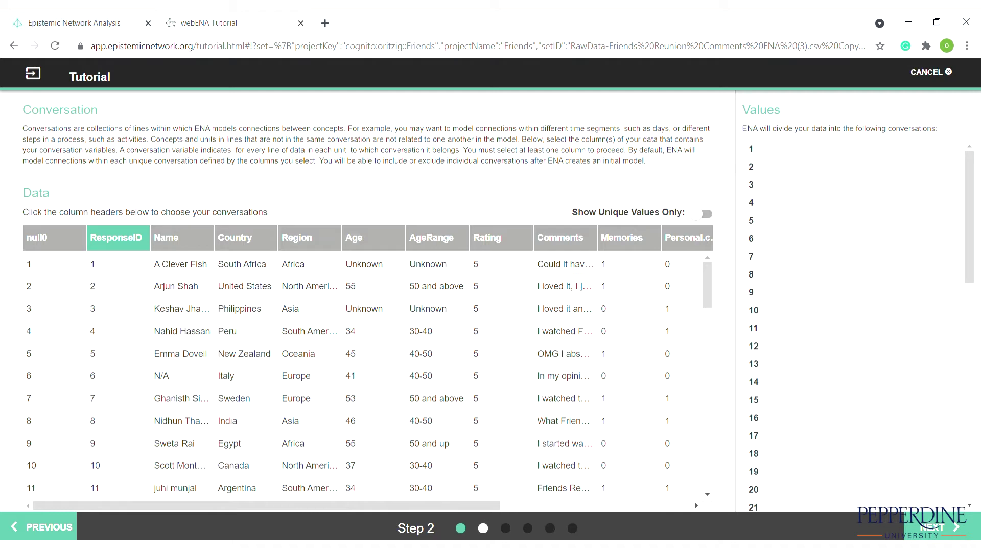
pyautogui.click(956, 529)
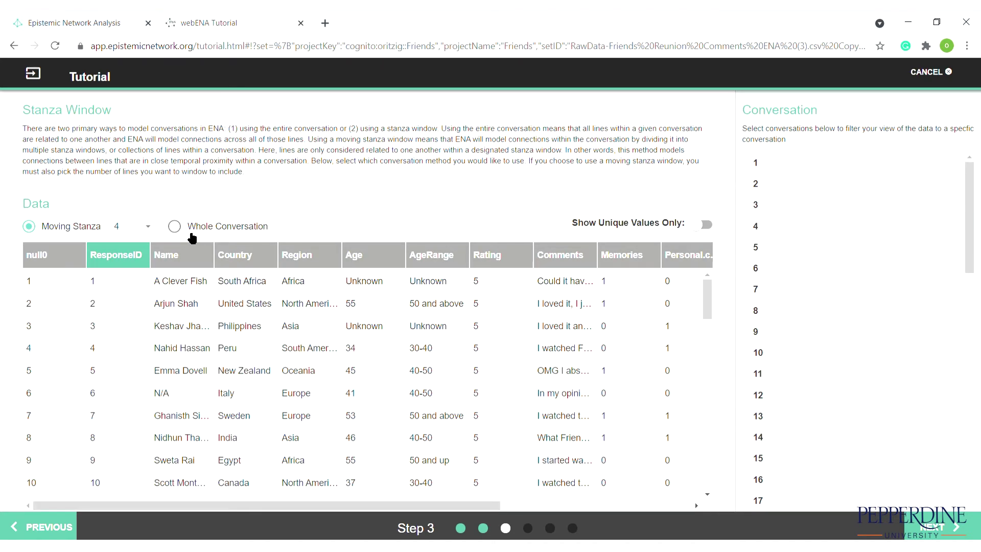
pyautogui.click(174, 226)
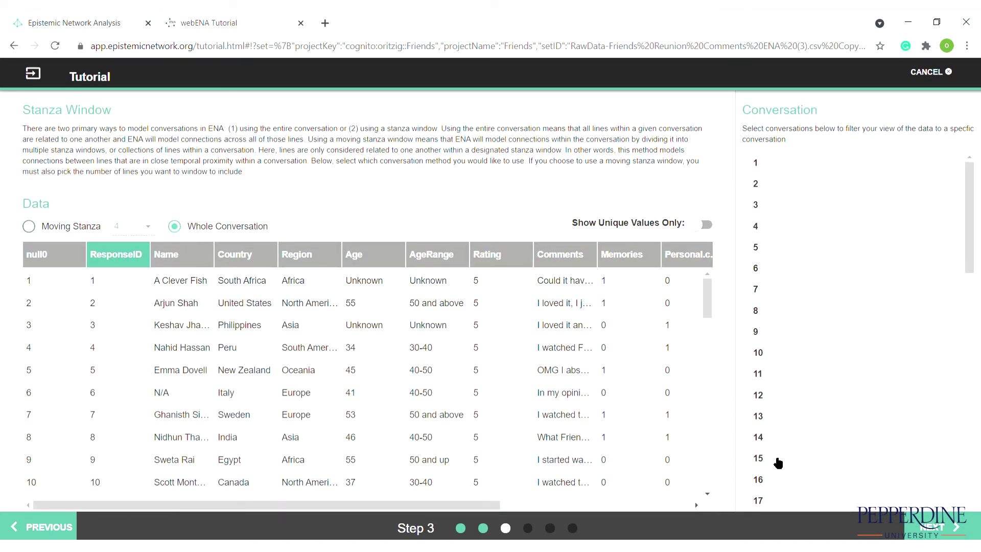
pyautogui.click(941, 530)
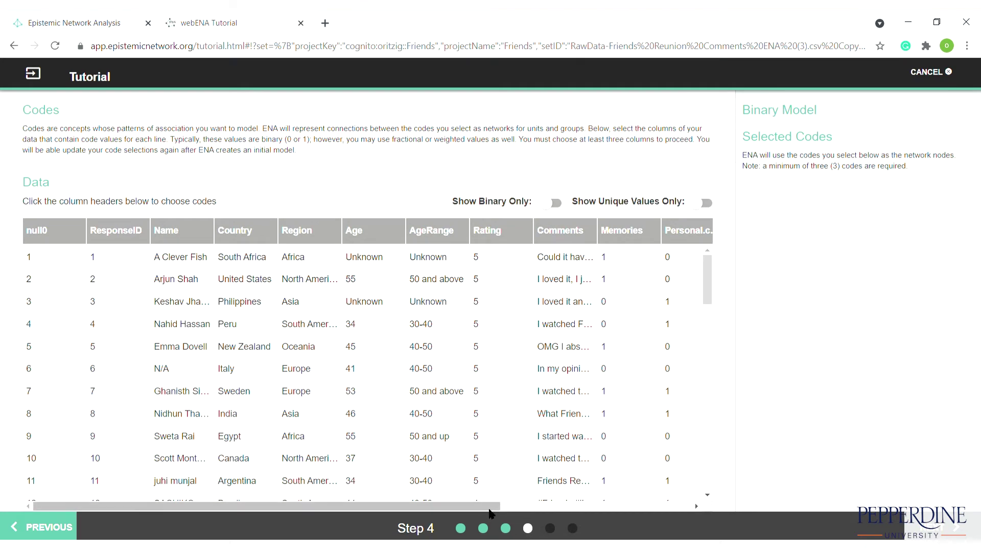
# Select Memories, Personal.connection, Happiness, Sadness, Love and Dissapoitment as the model's codes
pyautogui.moveTo(489, 511); pyautogui.dragTo(690, 511)
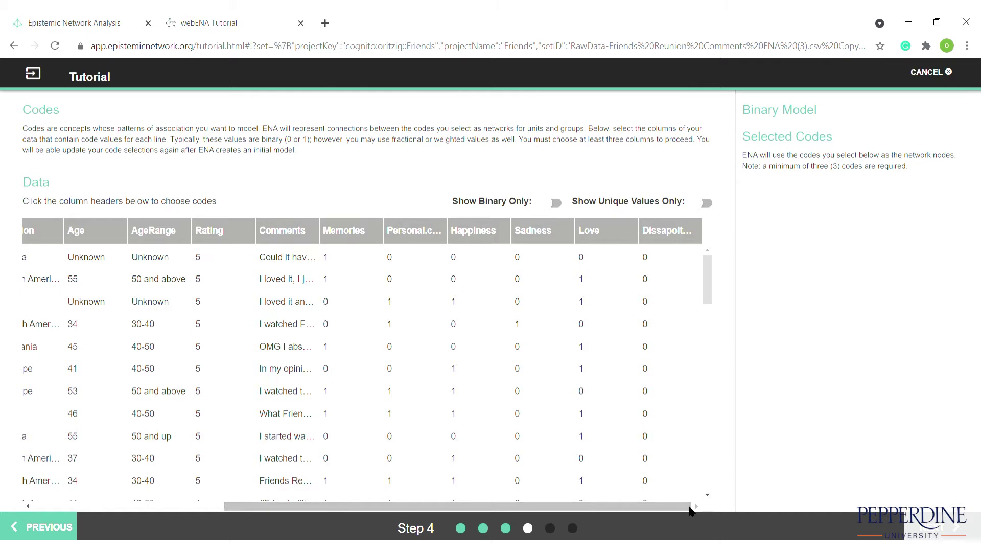
pyautogui.click(363, 245)
pyautogui.click(435, 232)
pyautogui.click(474, 238)
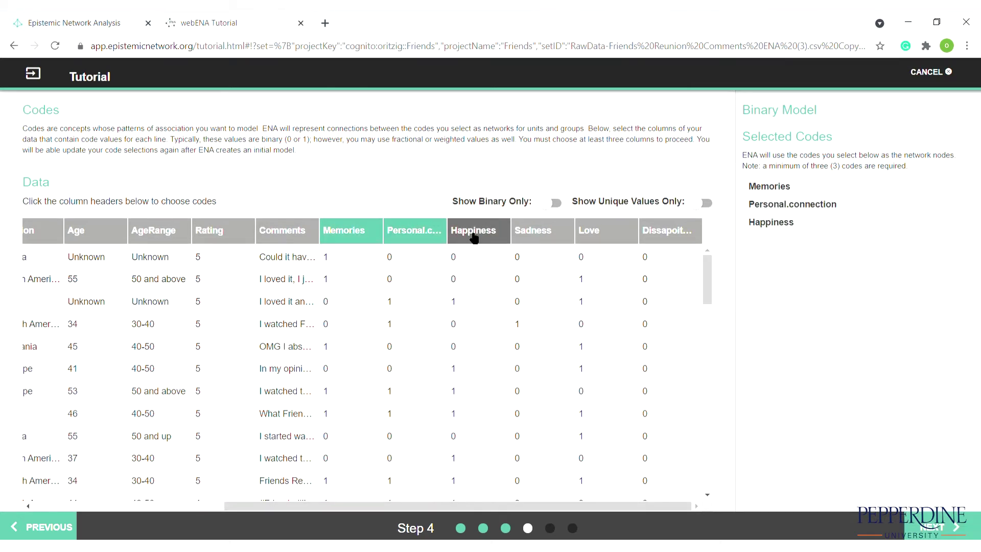
pyautogui.click(531, 235)
pyautogui.click(589, 235)
pyautogui.click(656, 235)
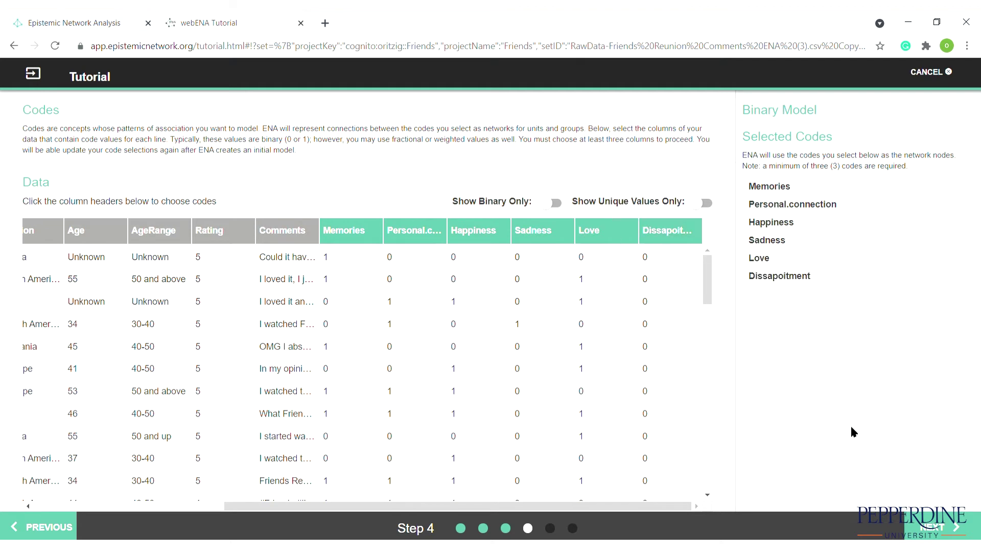
pyautogui.click(931, 523)
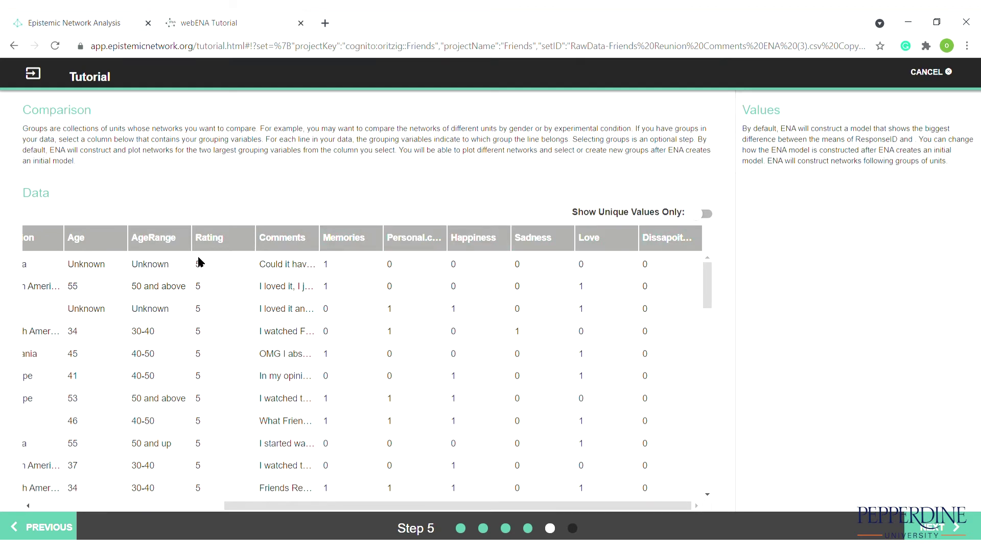
# Choose Rating as the comparison grouping variable and finish the tutorial to construct the model
pyautogui.click(209, 245)
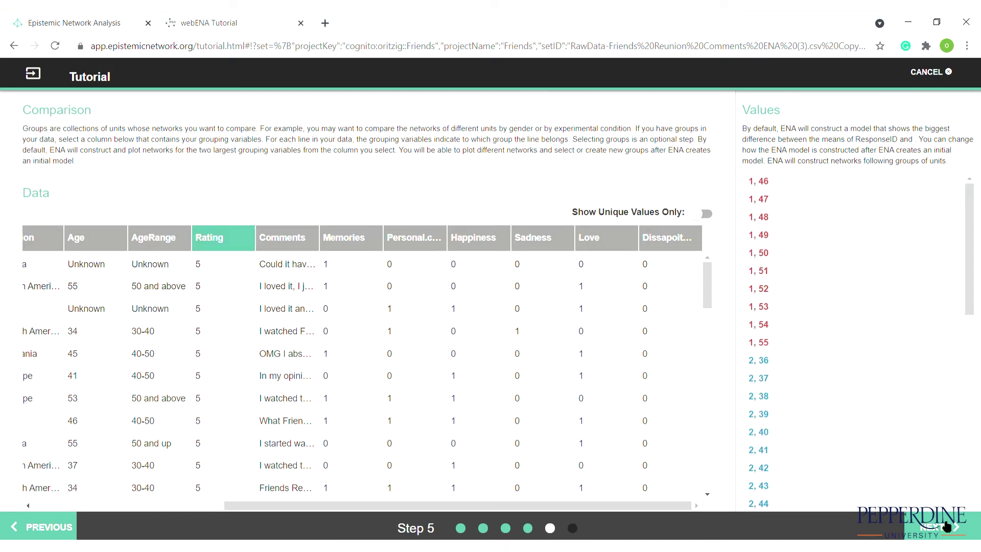
pyautogui.click(946, 525)
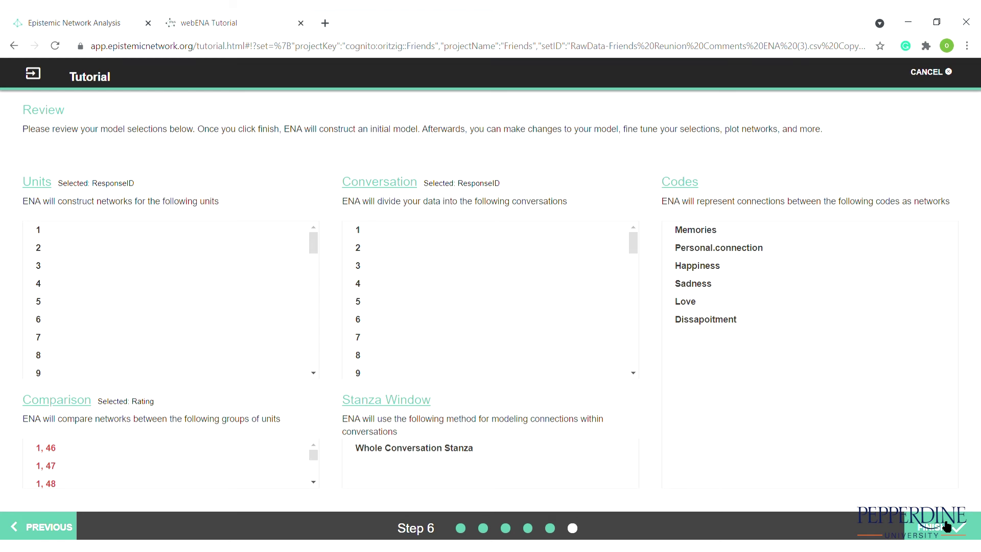
pyautogui.click(946, 525)
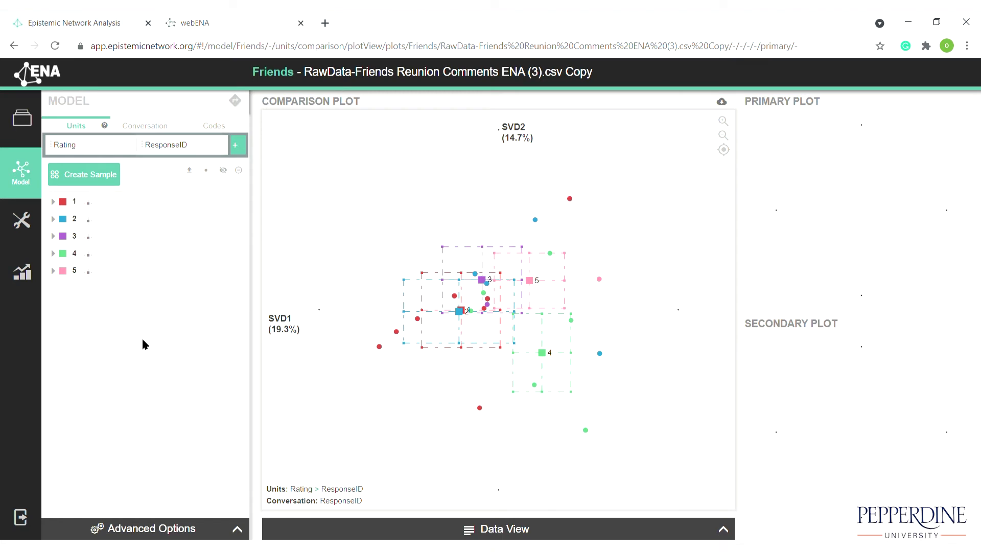
# Change the primary color of rating group 1 to near-black #1D1616
pyautogui.click(67, 203)
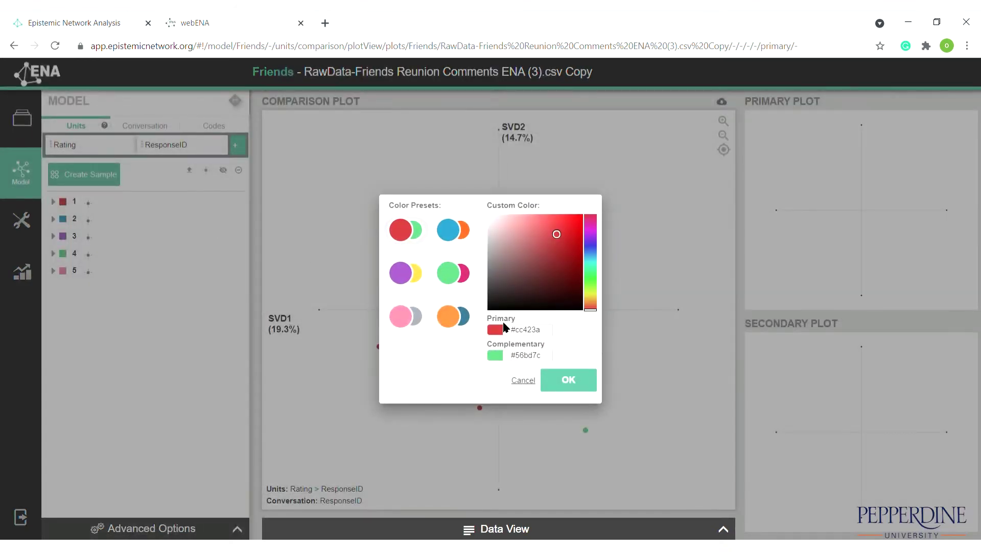
pyautogui.click(510, 299)
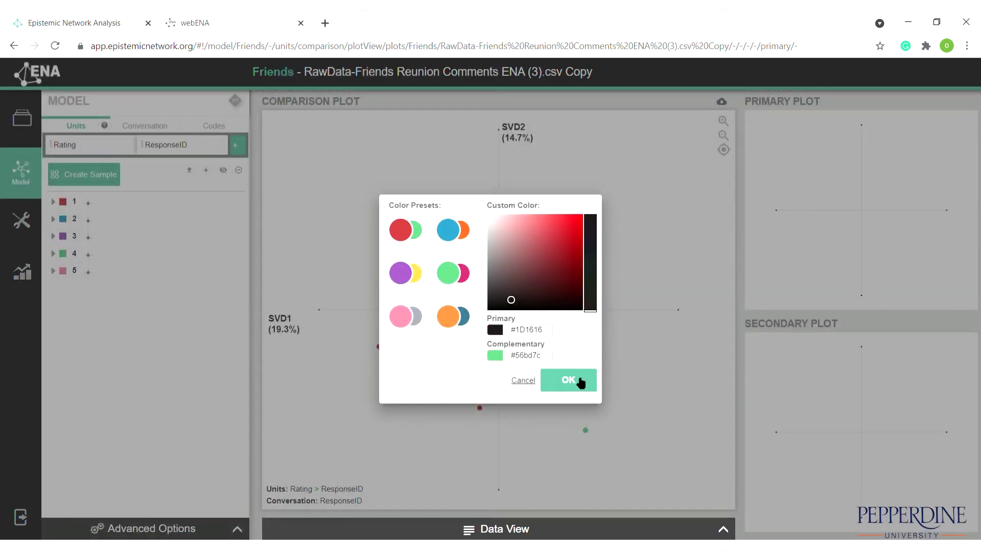
pyautogui.click(578, 381)
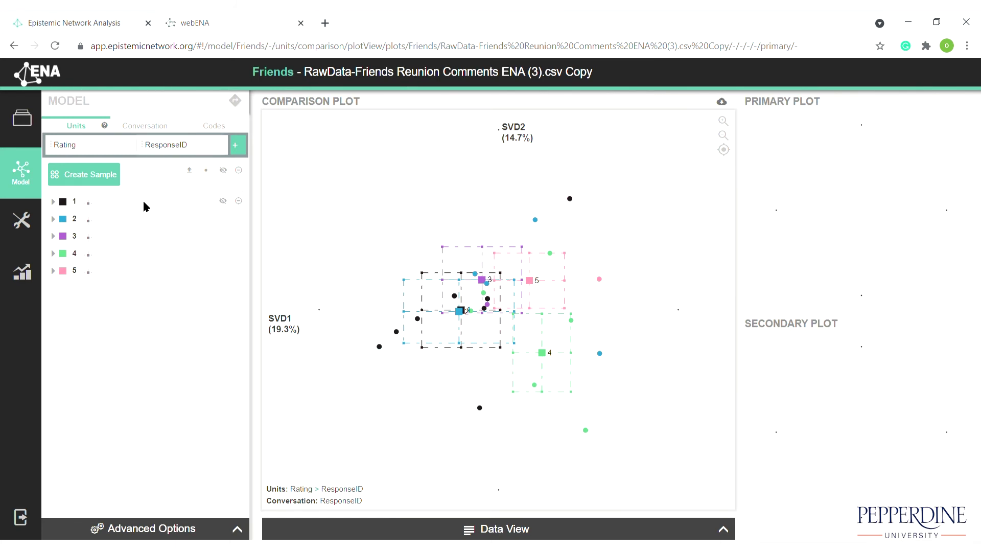
# Turn off the mean and confidence interval for rating groups 2, 3 and 4 in the comparison plot
pyautogui.click(91, 224)
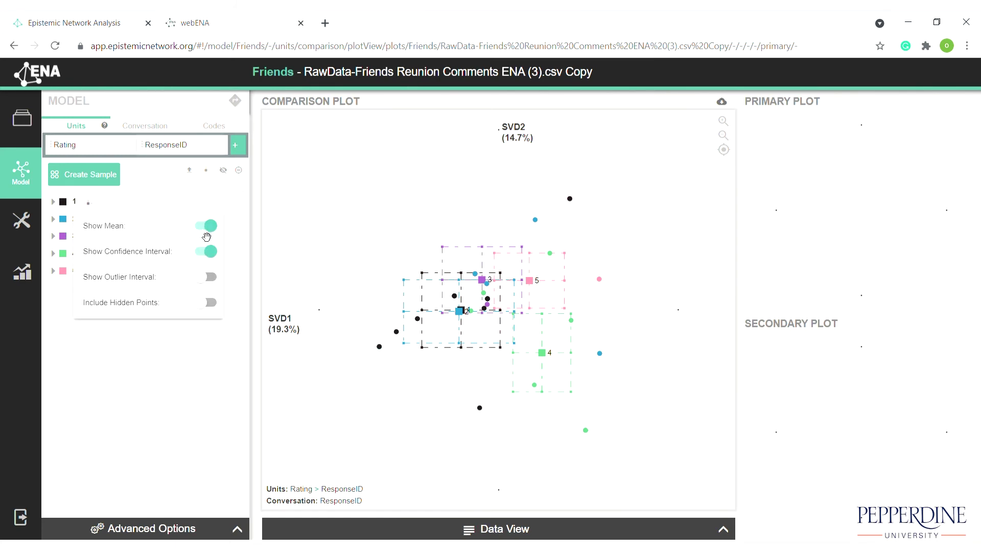
pyautogui.click(210, 225)
pyautogui.click(209, 251)
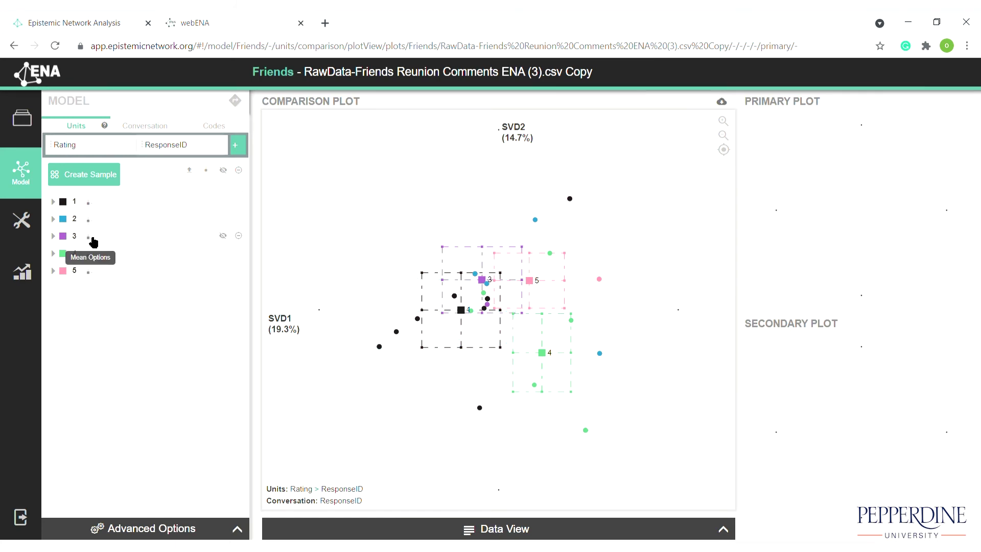
pyautogui.click(92, 238)
pyautogui.click(206, 245)
pyautogui.click(208, 268)
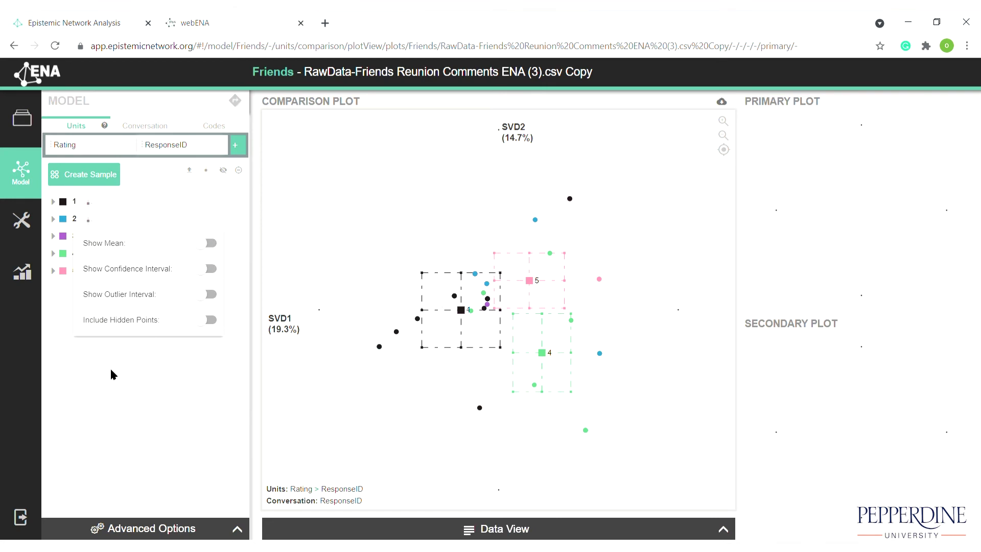
pyautogui.click(110, 373)
pyautogui.click(92, 254)
pyautogui.click(207, 261)
pyautogui.click(209, 286)
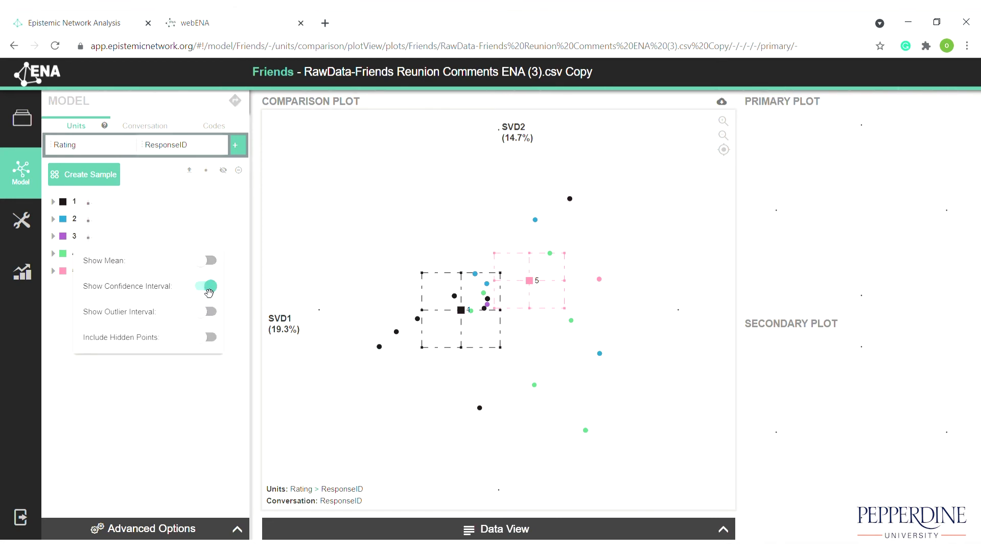
pyautogui.click(193, 387)
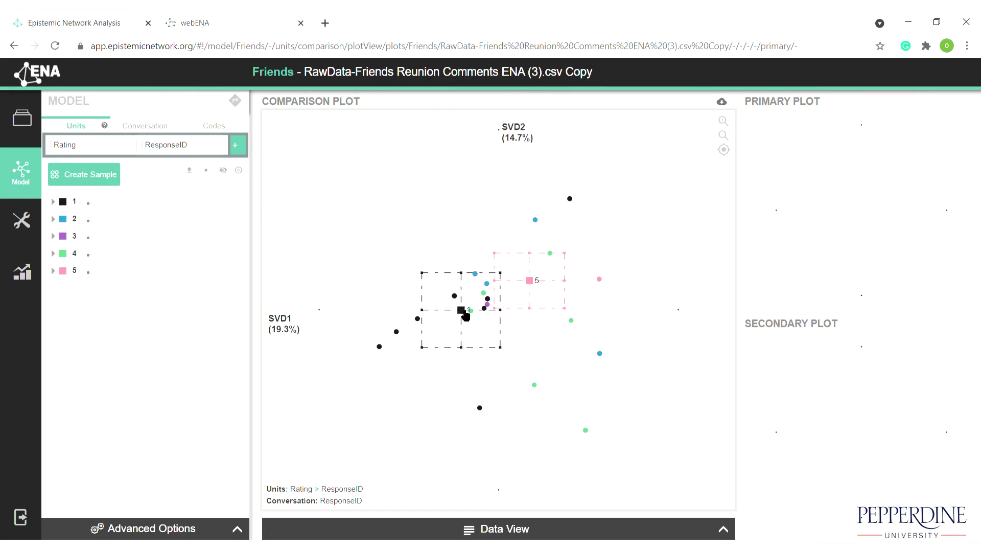
# Plot the mean networks of groups 1 and 5 against each other in the comparison plot
pyautogui.click(464, 314)
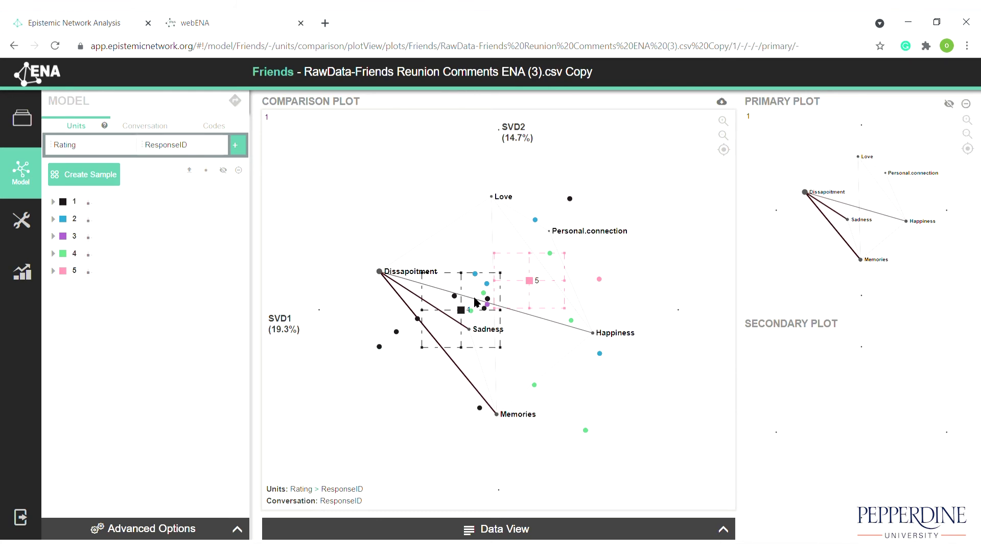
pyautogui.click(534, 286)
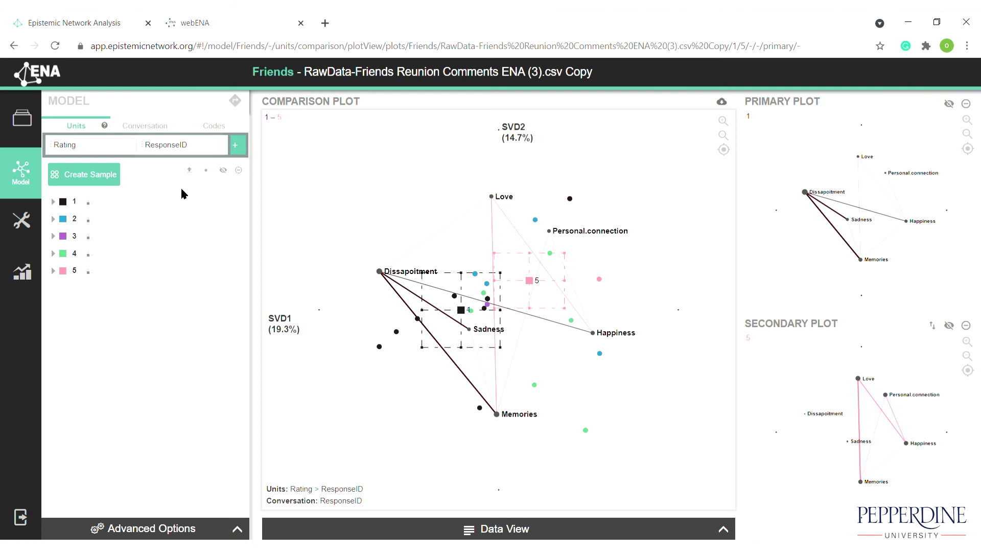
# Check which additional variables are available for defining the model's conversations
pyautogui.click(140, 128)
pyautogui.click(236, 145)
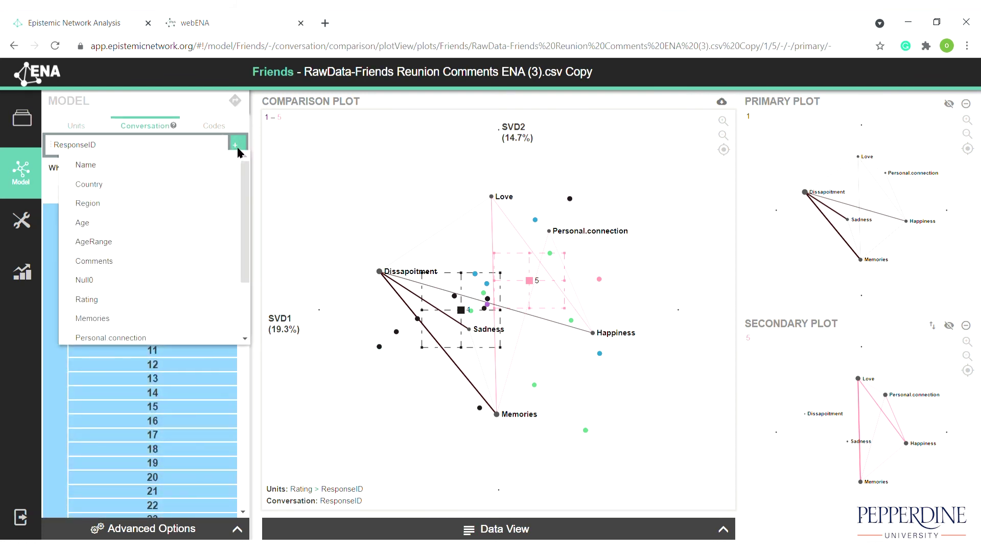
pyautogui.click(240, 151)
# Exclude the Memories and Love codes from the model
pyautogui.click(231, 132)
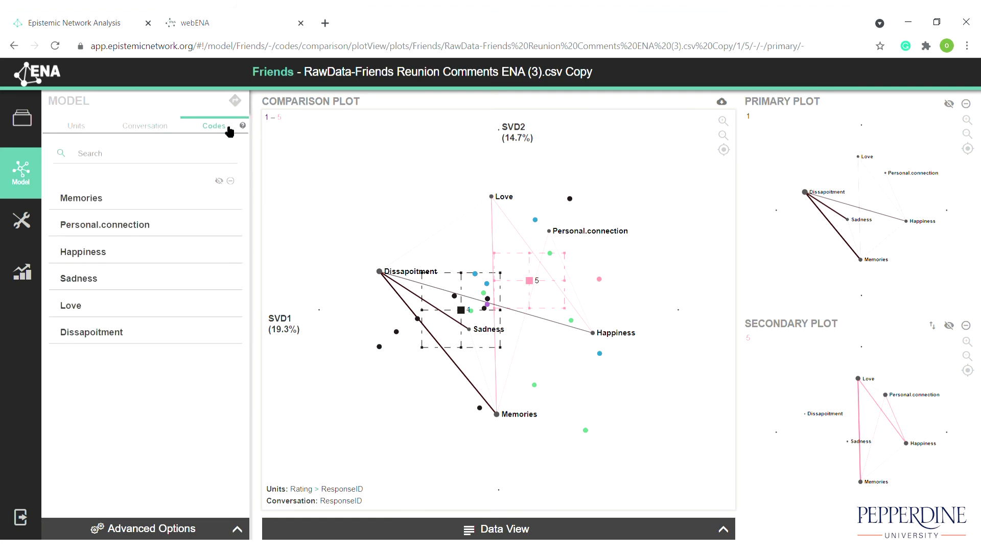
pyautogui.click(222, 199)
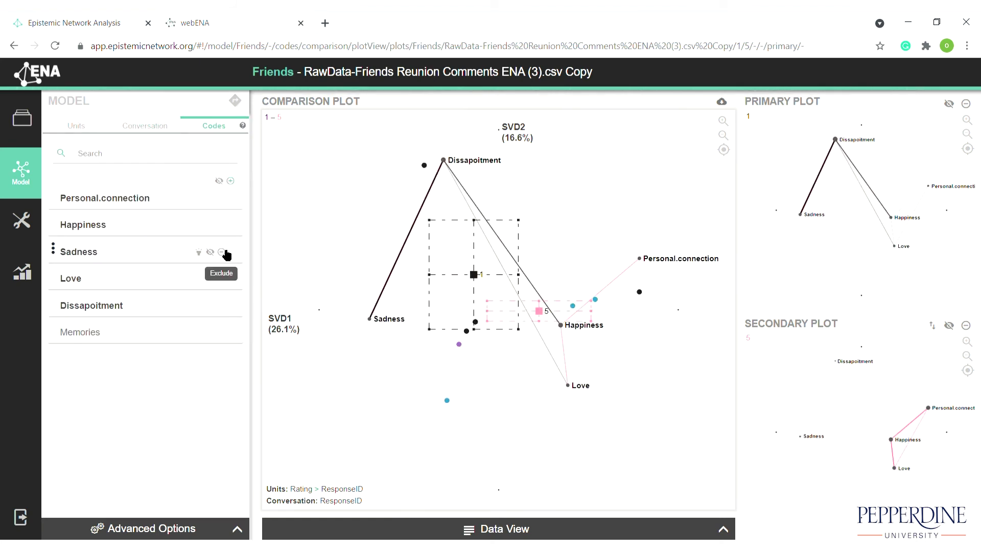
pyautogui.click(222, 279)
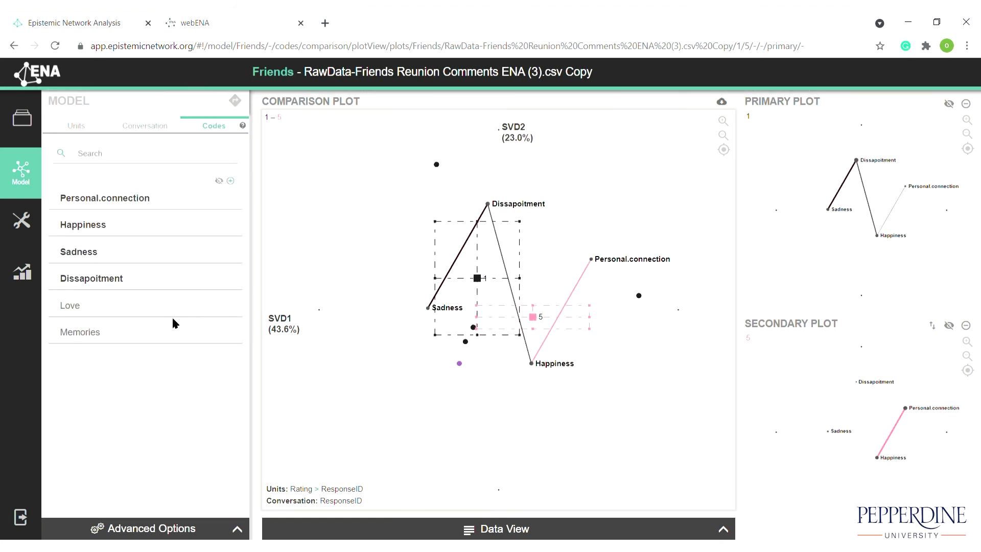
# Run a non-parametric statistical comparison between groups 1 and 5
pyautogui.click(18, 274)
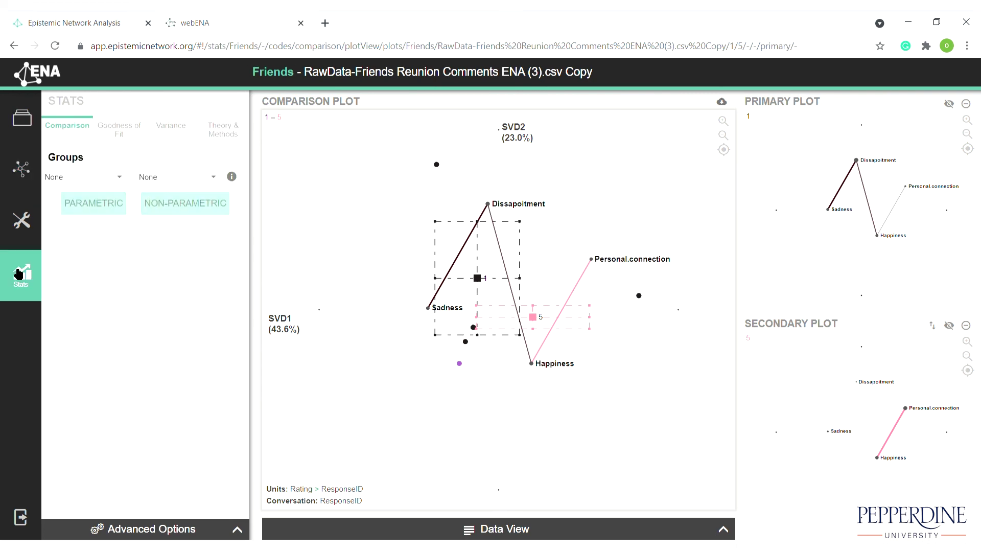
pyautogui.click(103, 176)
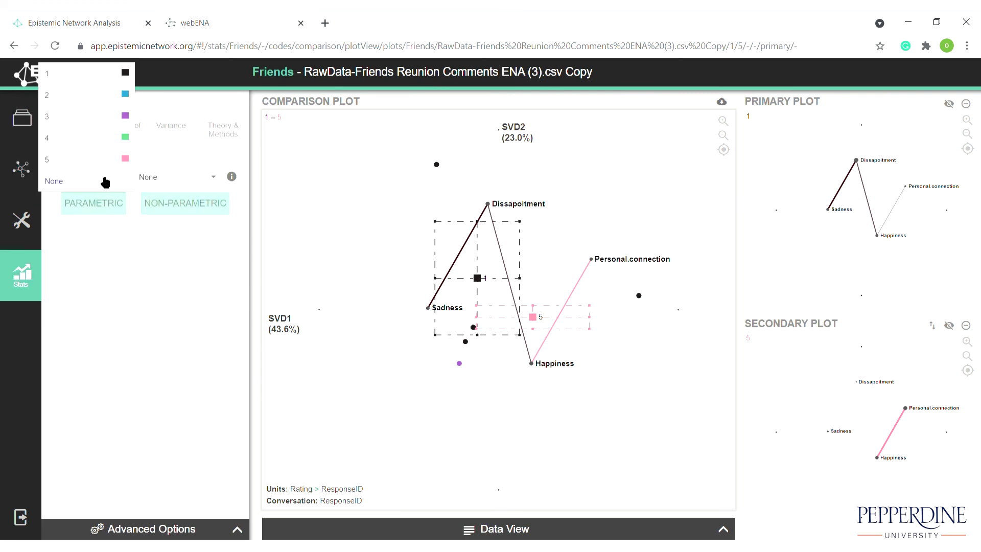
pyautogui.click(99, 76)
pyautogui.click(163, 170)
pyautogui.click(161, 163)
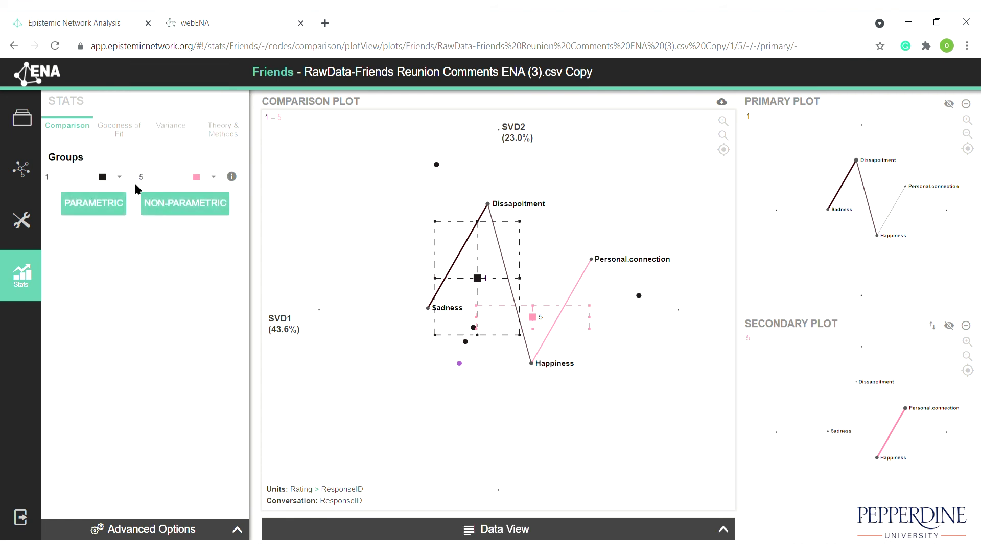
pyautogui.click(163, 210)
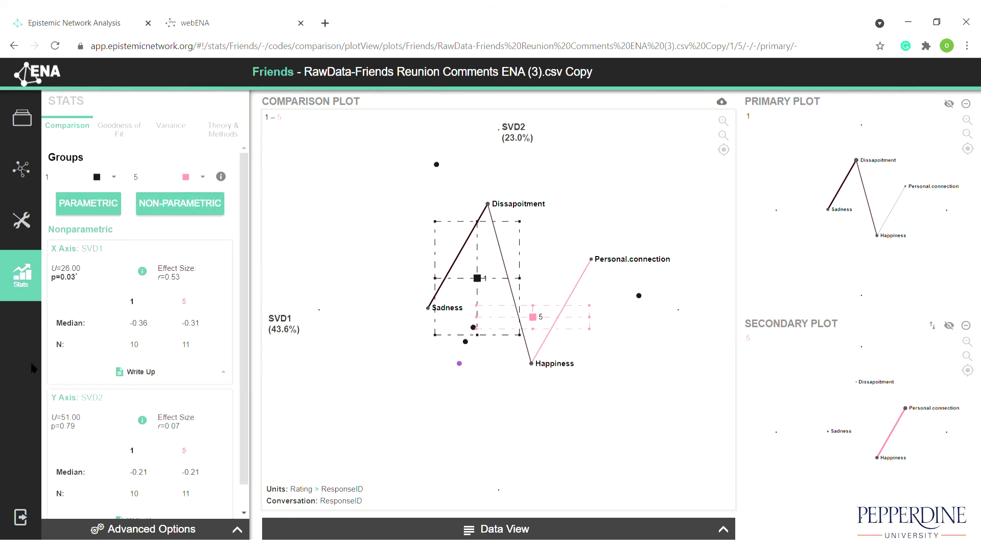